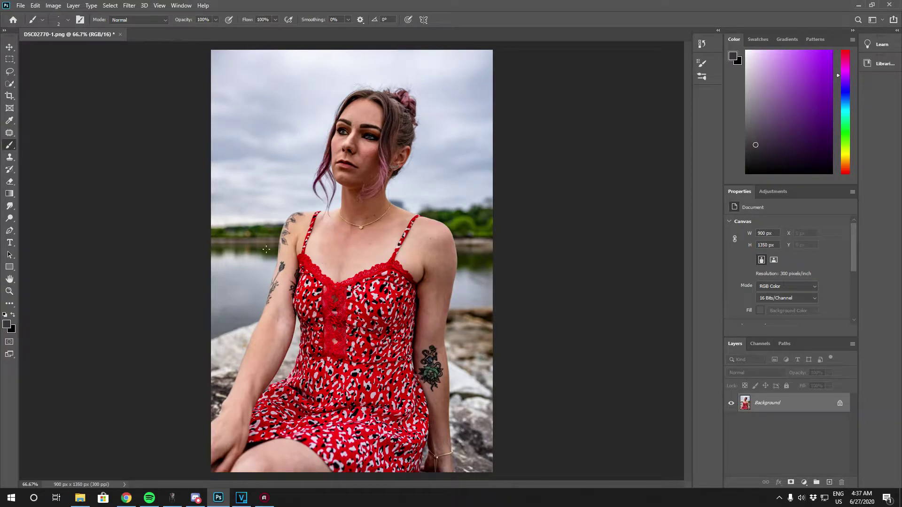
Duplicate the background photo onto a new layer and open the copy in the Luminar 4 filter.
left_click(130, 5)
mouse_move(169, 209)
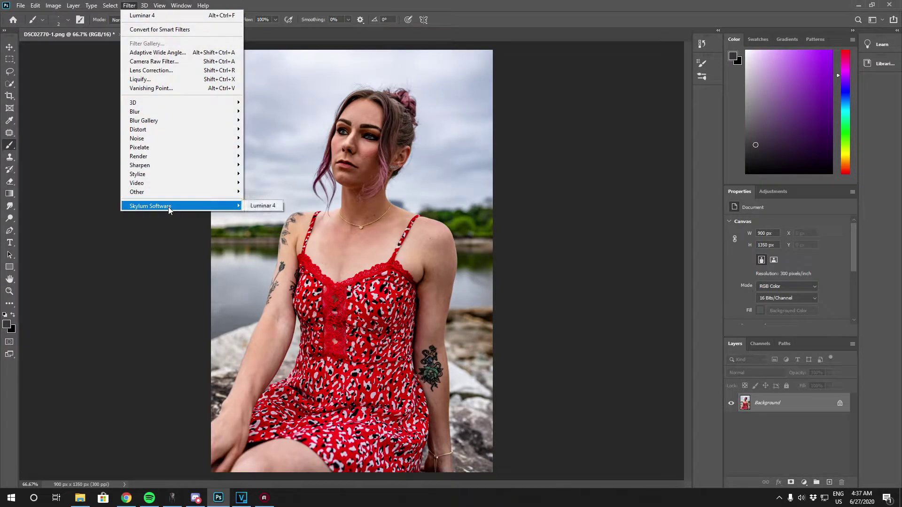
left_click(253, 207)
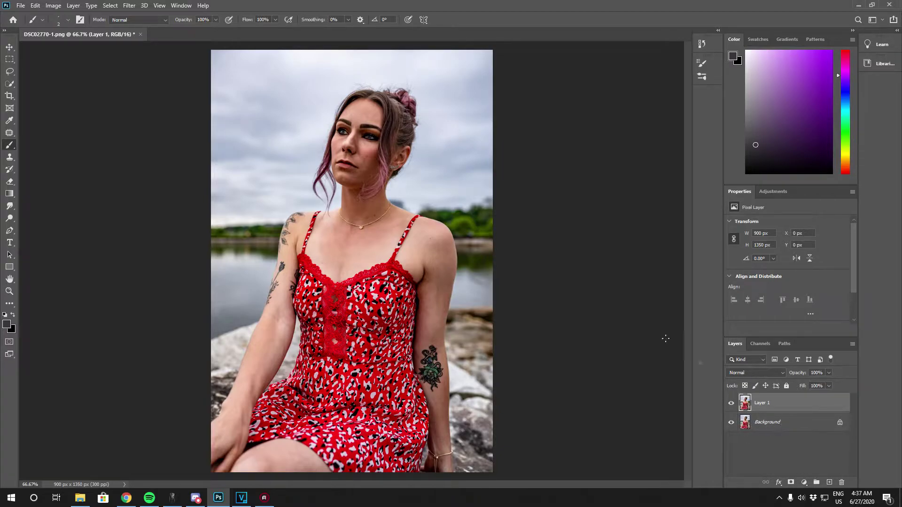
left_click(130, 5)
left_click(267, 205)
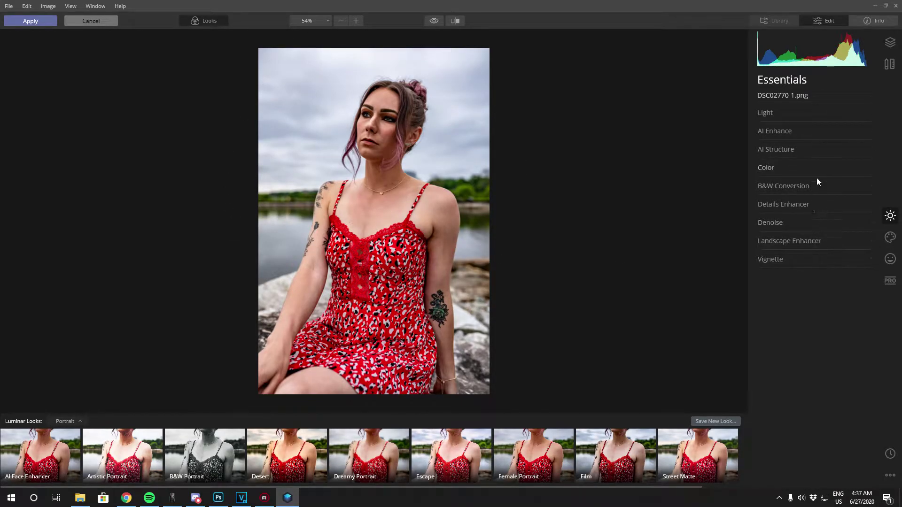
Try a Temperature shift in the Light adjustment, reset it, and look through the advanced light settings.
left_click(799, 112)
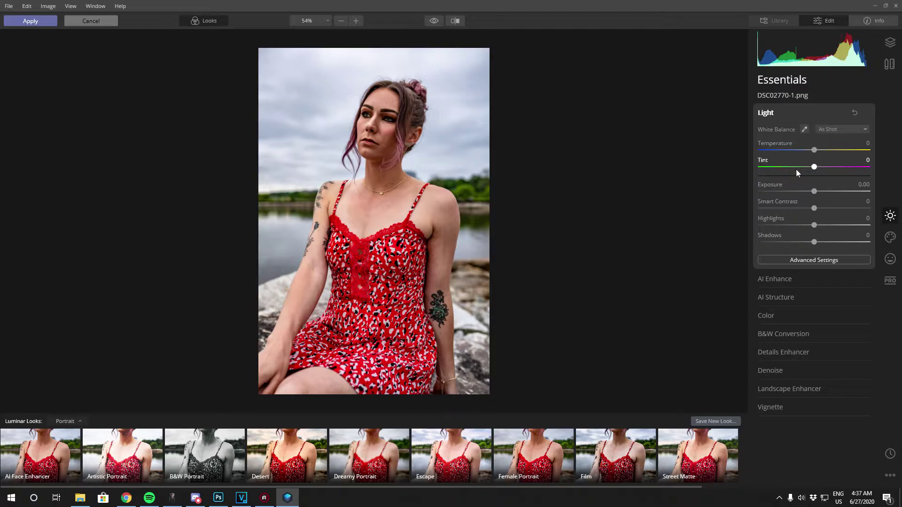
mouse_move(815, 150)
left_mouse_down()
mouse_move(737, 156)
mouse_move(866, 152)
mouse_move(818, 157)
left_mouse_up()
double_click(815, 161)
left_click(793, 259)
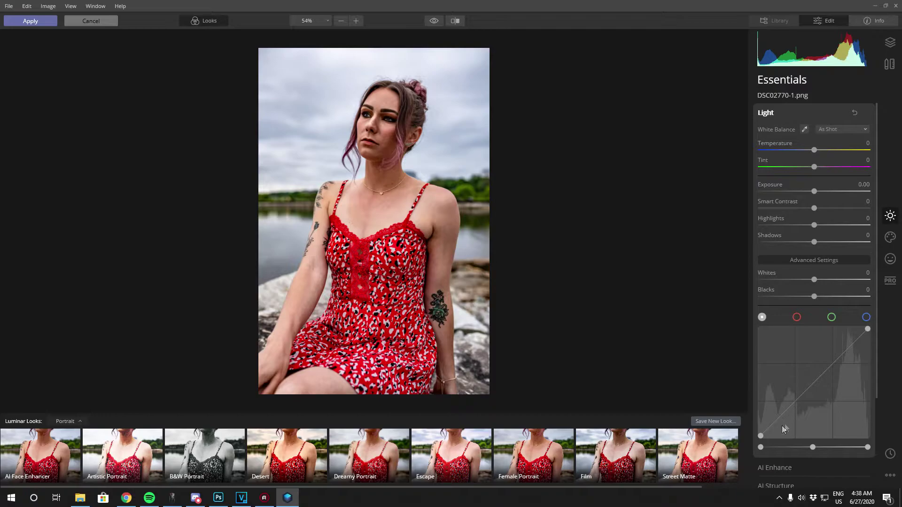
scroll(819, 399, "down", 2)
scroll(819, 399, "up", 2)
Replace the photo's sky with Bright Blue Sky 3 using AI Sky Replacement.
left_click(890, 238)
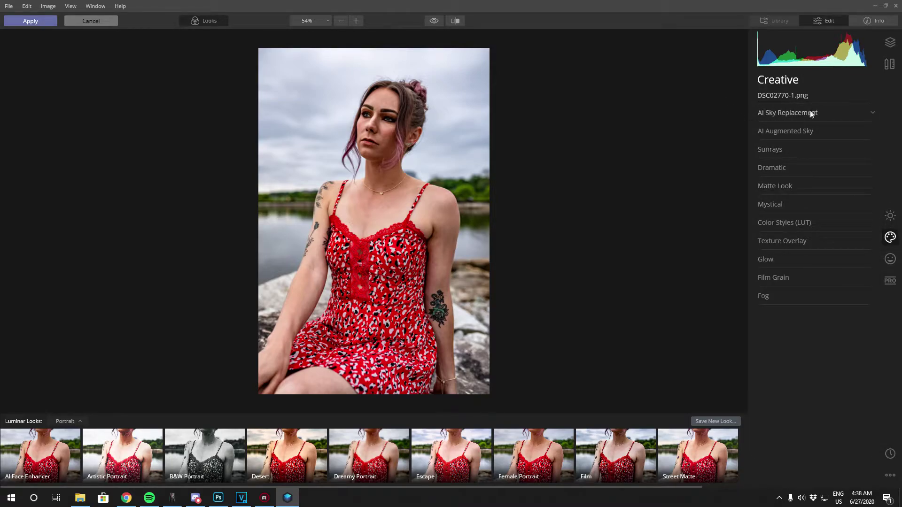
left_click(779, 112)
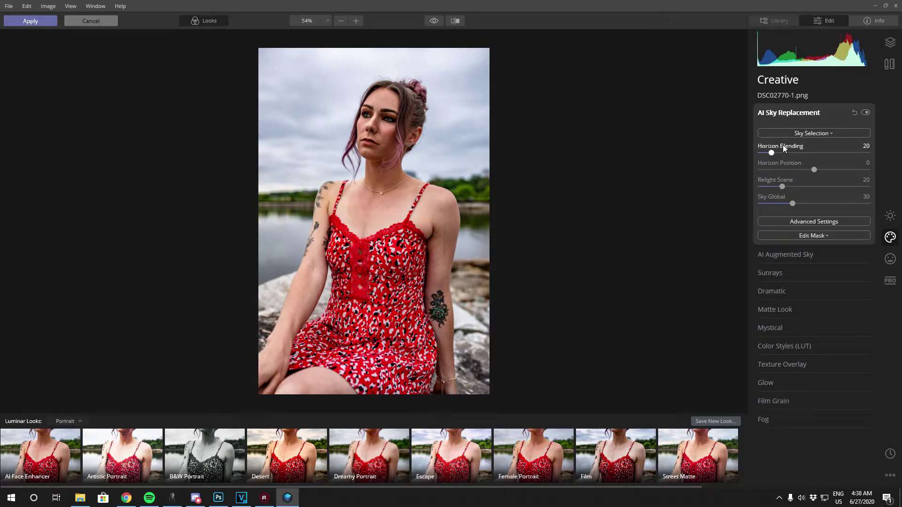
left_click(790, 133)
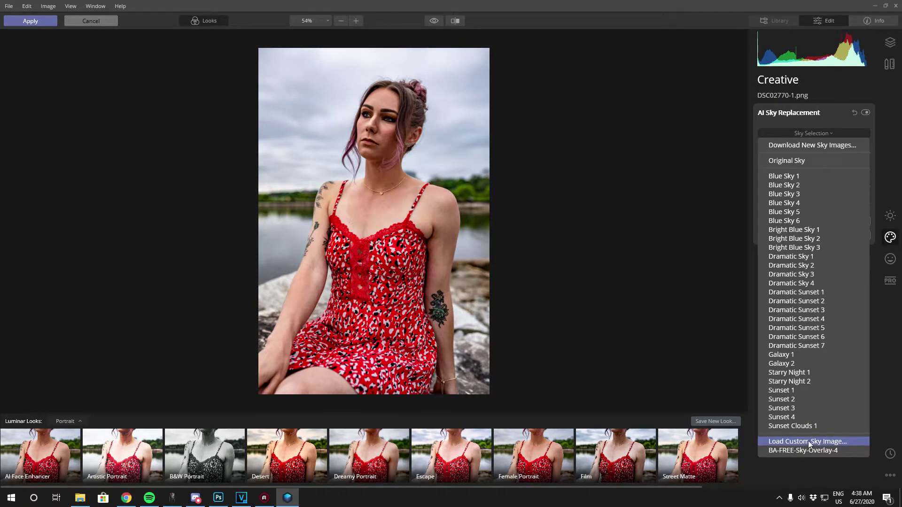
left_click(795, 248)
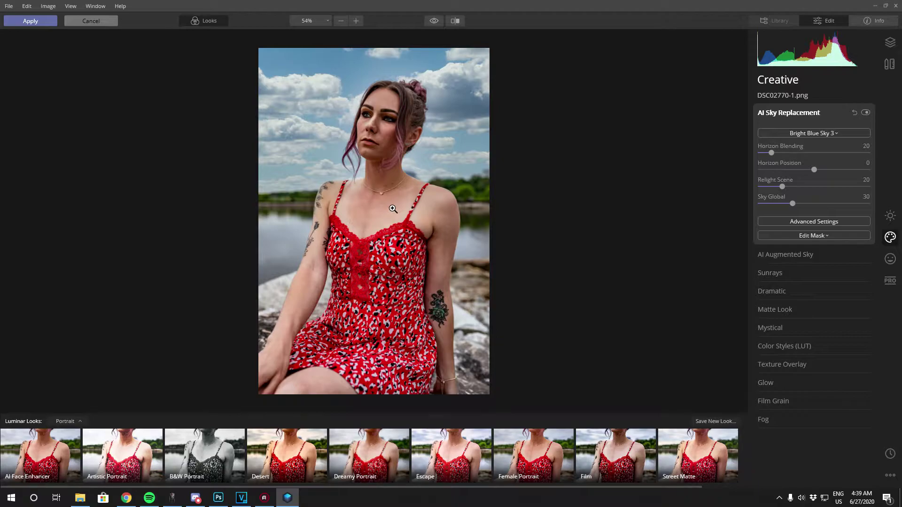
Reveal the advanced sky settings, and set Horizon Blending to 45 and Horizon Position to 2.
left_click(779, 221)
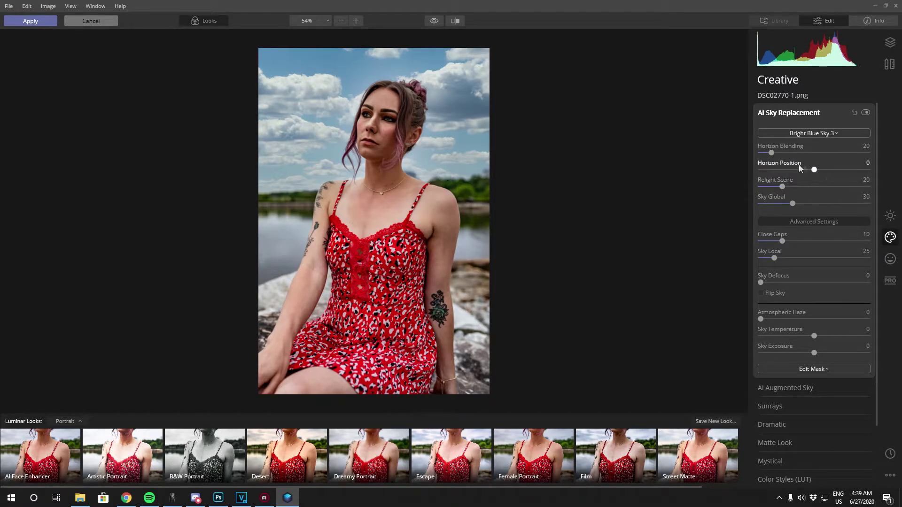
left_click_drag(771, 152, 774, 153)
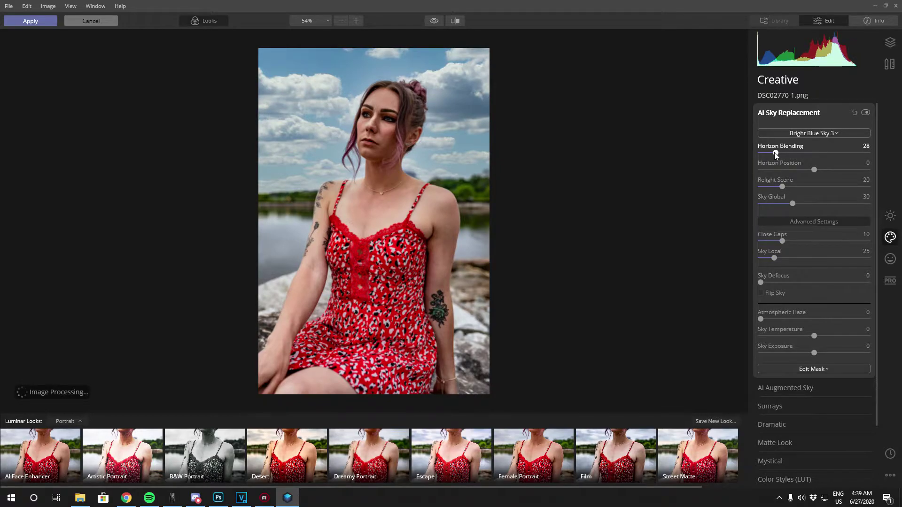
left_click_drag(774, 153, 783, 152)
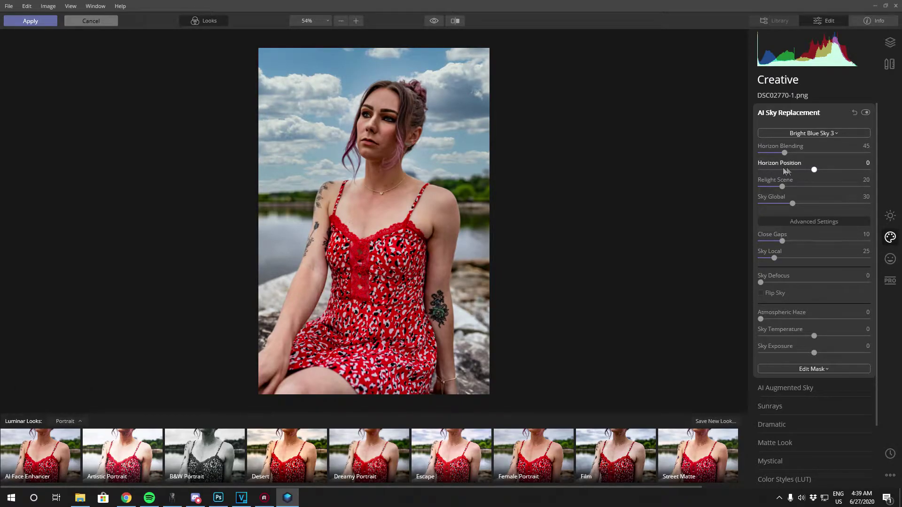
left_click_drag(814, 170, 819, 170)
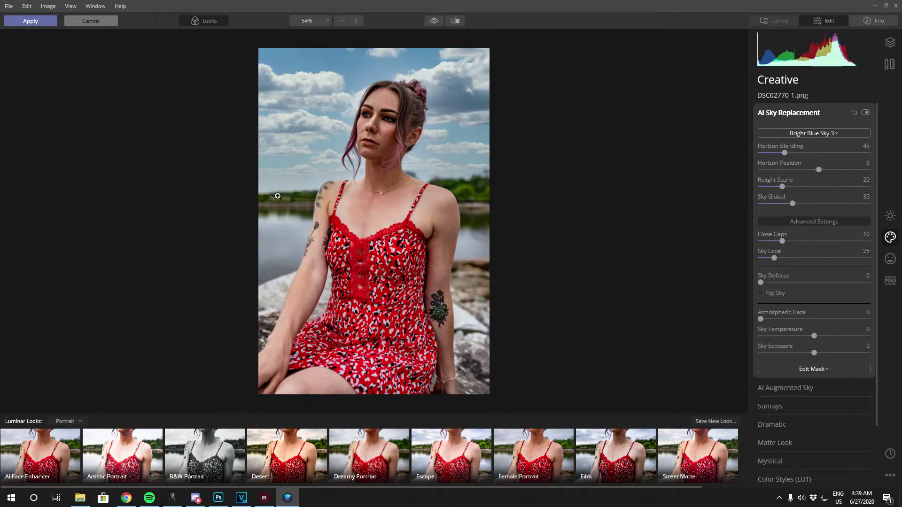
left_click_drag(816, 171, 815, 171)
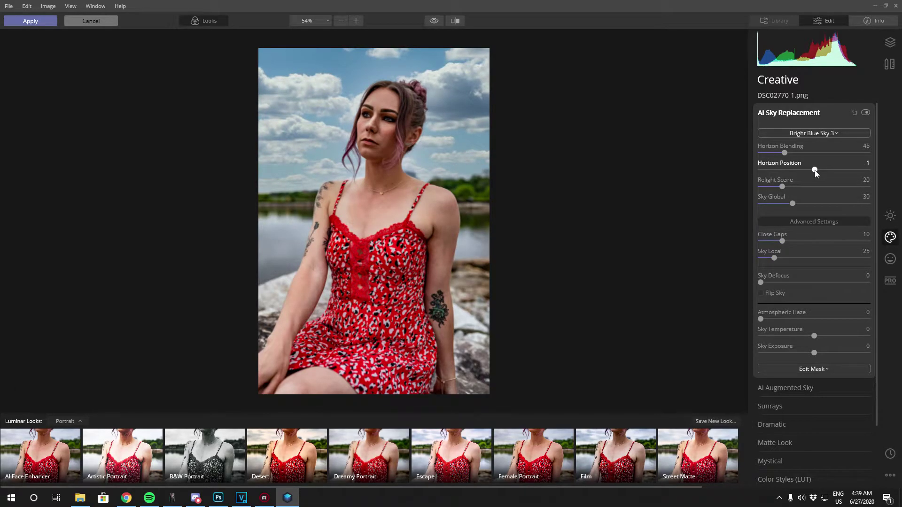
left_click_drag(815, 171, 814, 170)
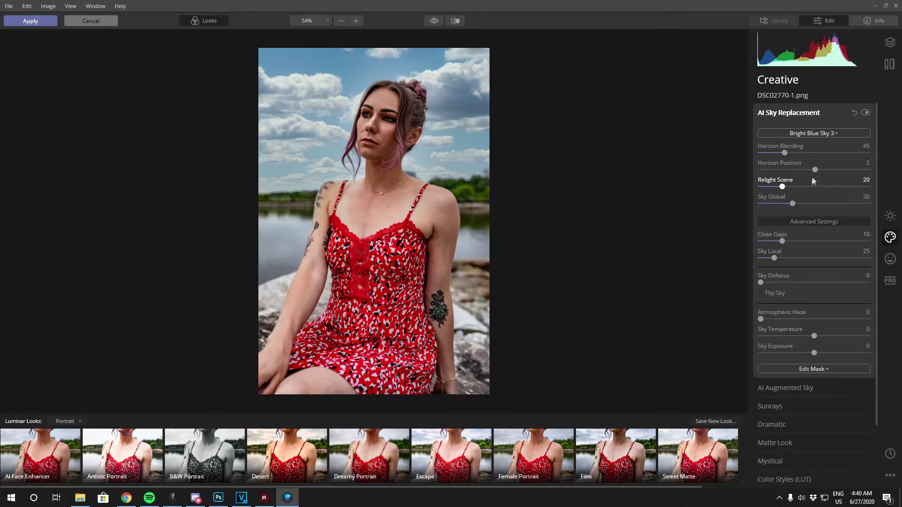
Try the Sunset 3 sky with Relight Scene at 0 and at 100.
left_click(812, 134)
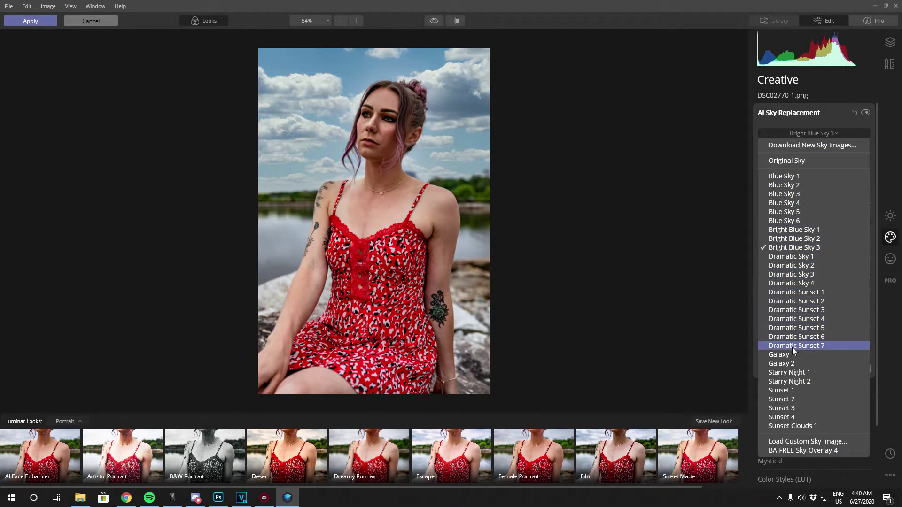
left_click(782, 407)
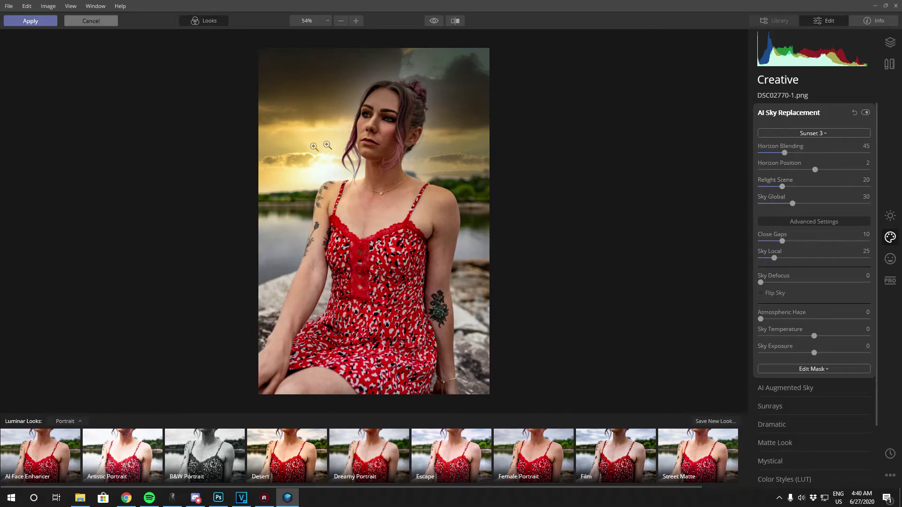
left_click_drag(782, 187, 757, 188)
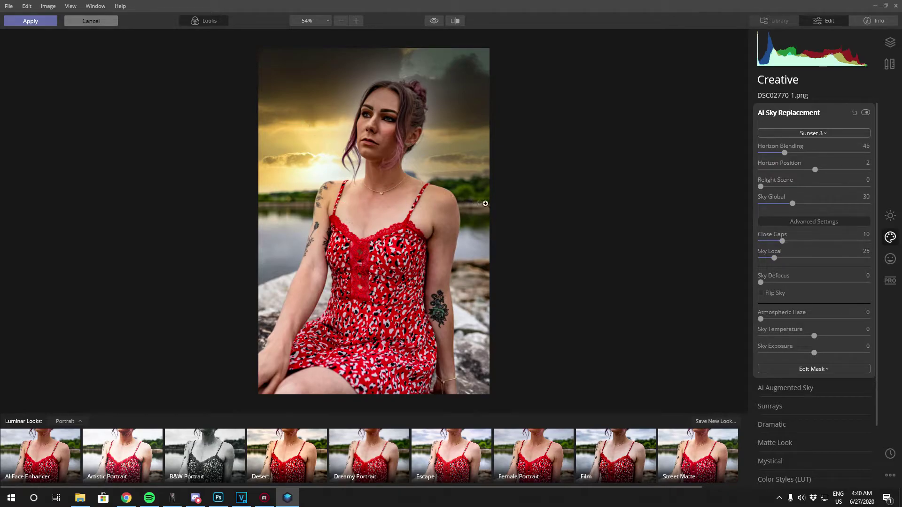
left_click_drag(760, 186, 868, 186)
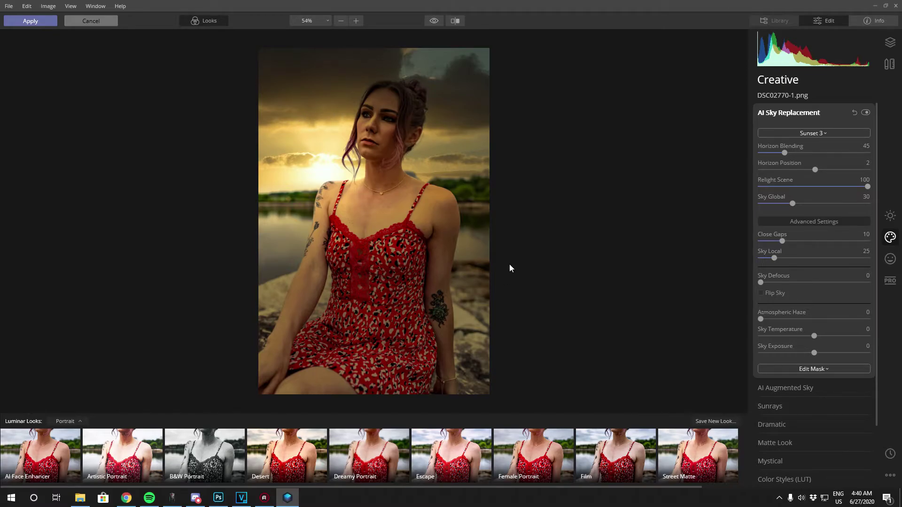
Set Relight Scene to 21 and switch the sky back to Bright Blue Sky 3.
left_click_drag(868, 187, 782, 188)
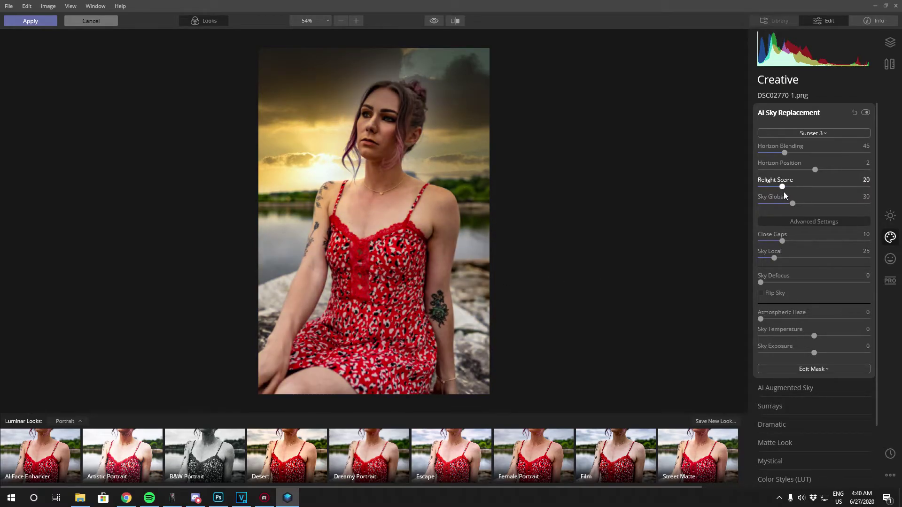
left_click(806, 134)
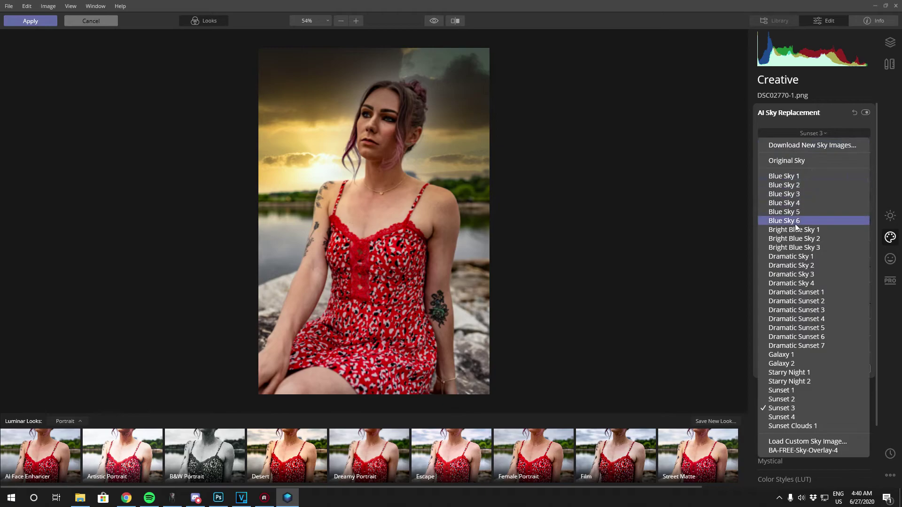
left_click(795, 247)
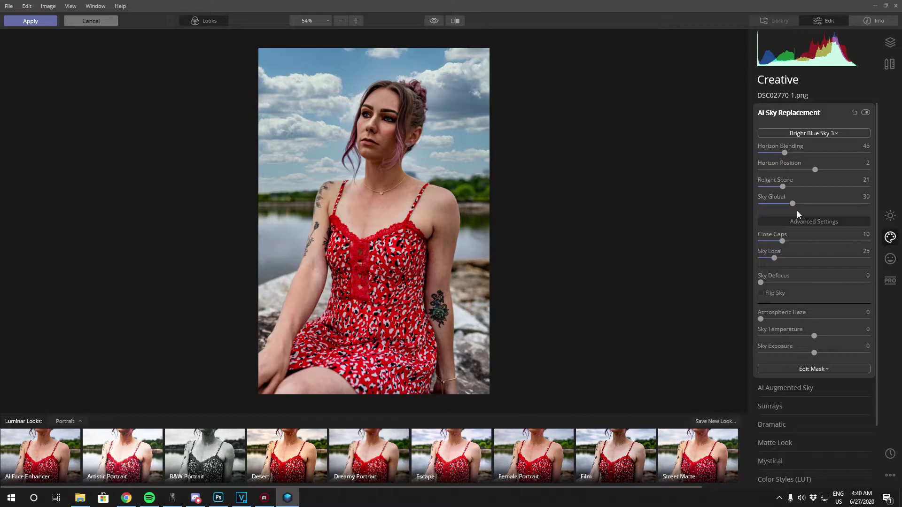
Set Sky Global to 20, Close Gaps to 20 and Sky Local to 0 for the replaced sky.
left_click_drag(794, 205, 745, 200)
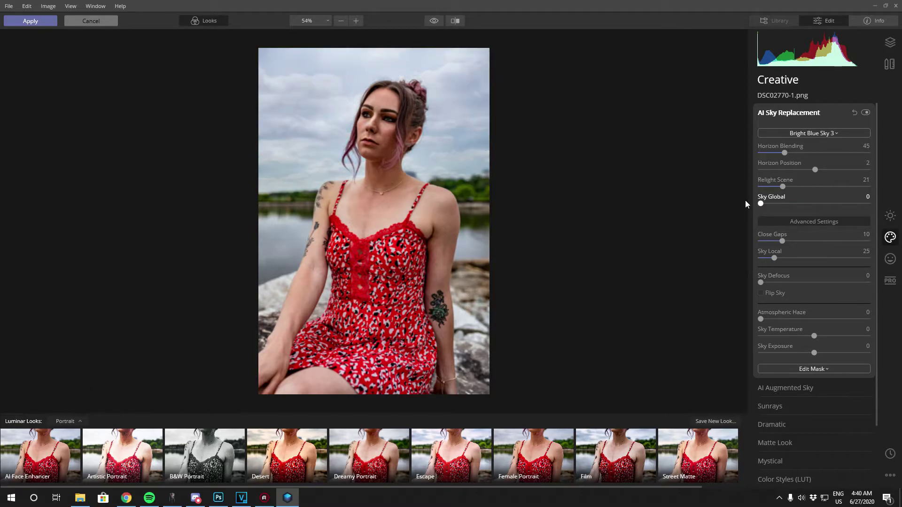
left_click_drag(760, 204, 782, 203)
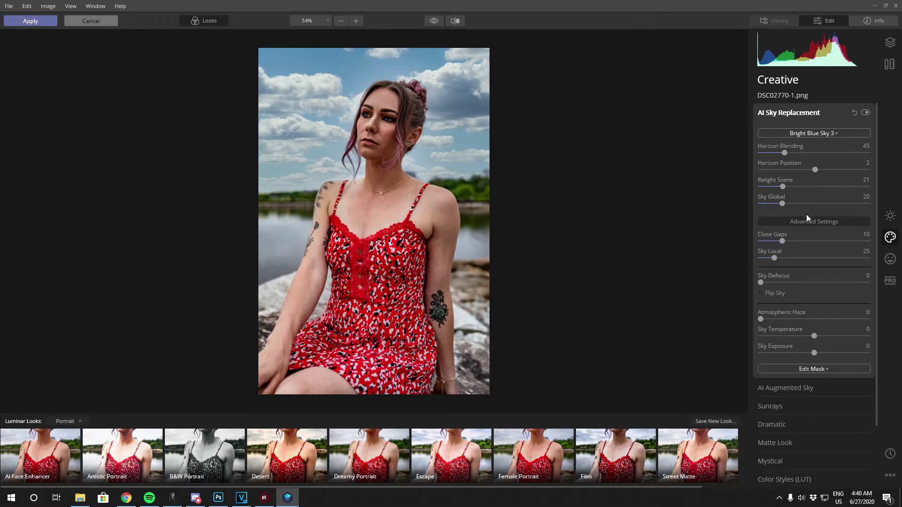
left_click(806, 219)
left_click(805, 221)
left_click_drag(775, 260, 873, 257)
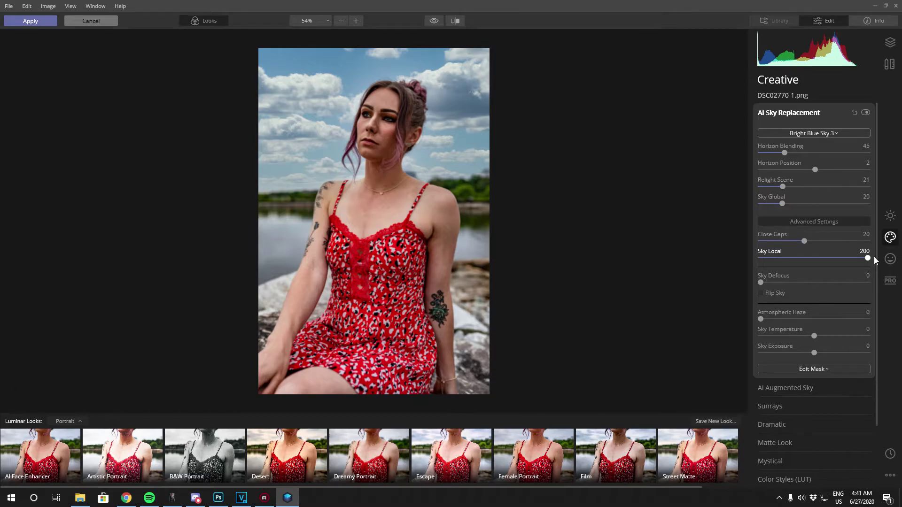
double_click(874, 257)
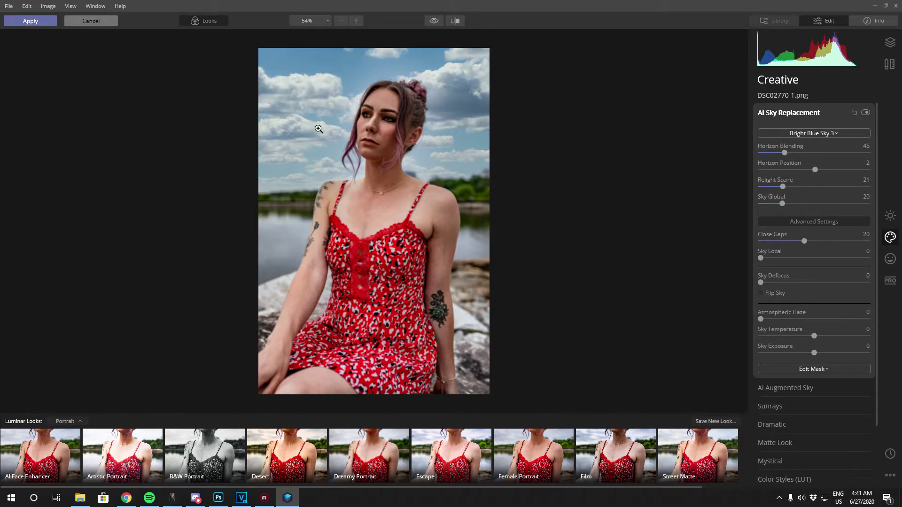
Blur the replaced sky with Sky Defocus at 97 and flip the sky horizontally.
left_click_drag(761, 284, 863, 281)
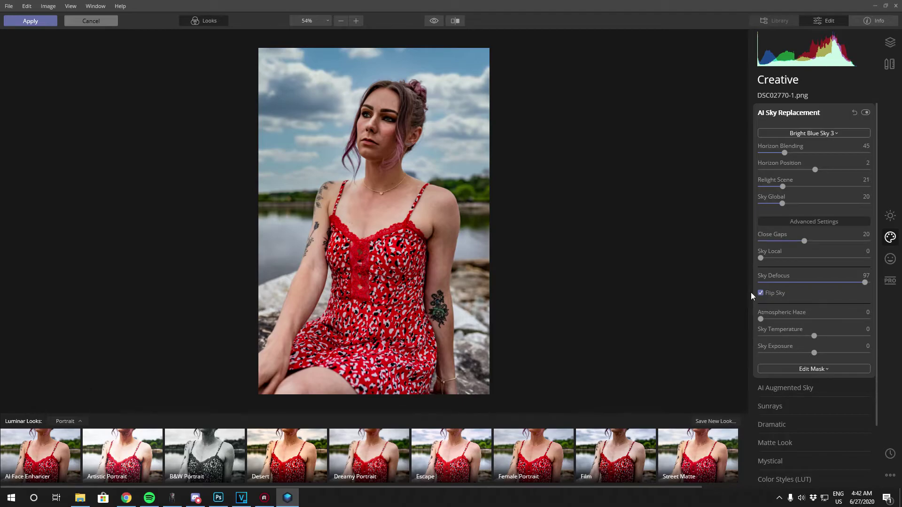
left_click(761, 292)
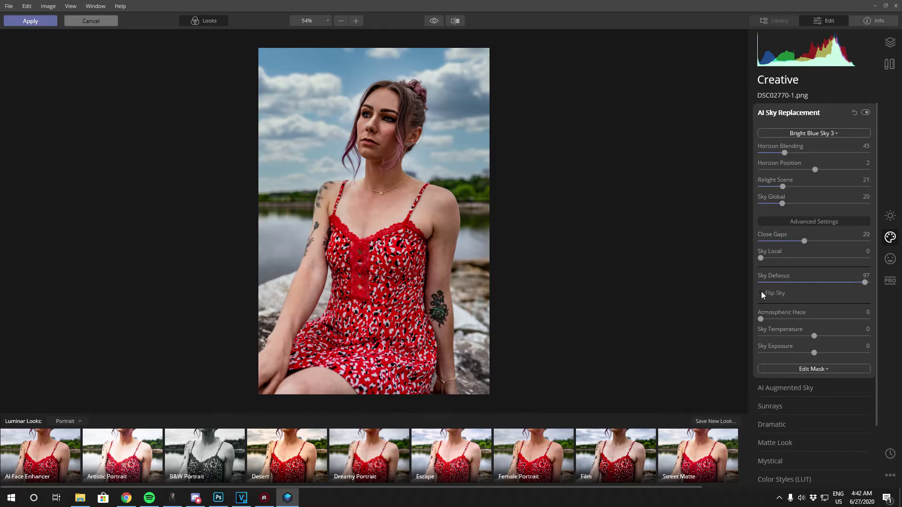
left_click(761, 293)
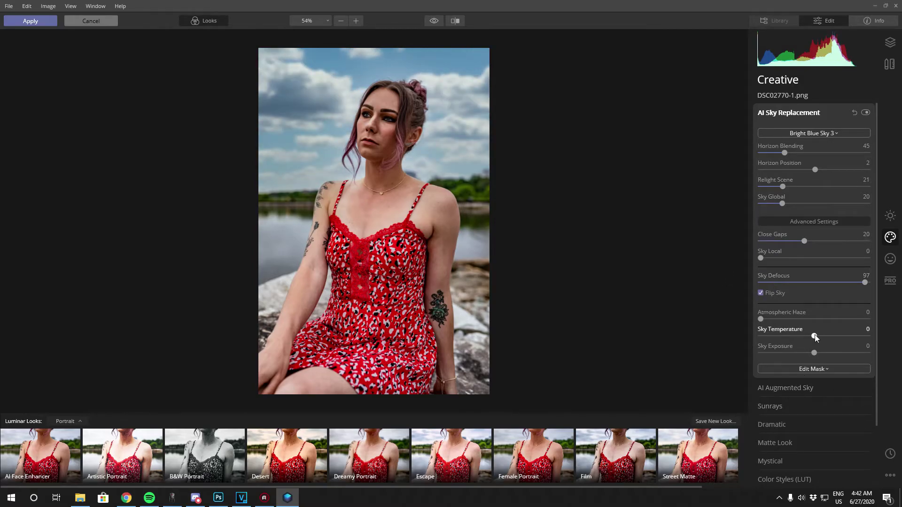
Try Sky Temperature at 100 and at -100, and return it to 0.
left_click_drag(816, 335, 884, 331)
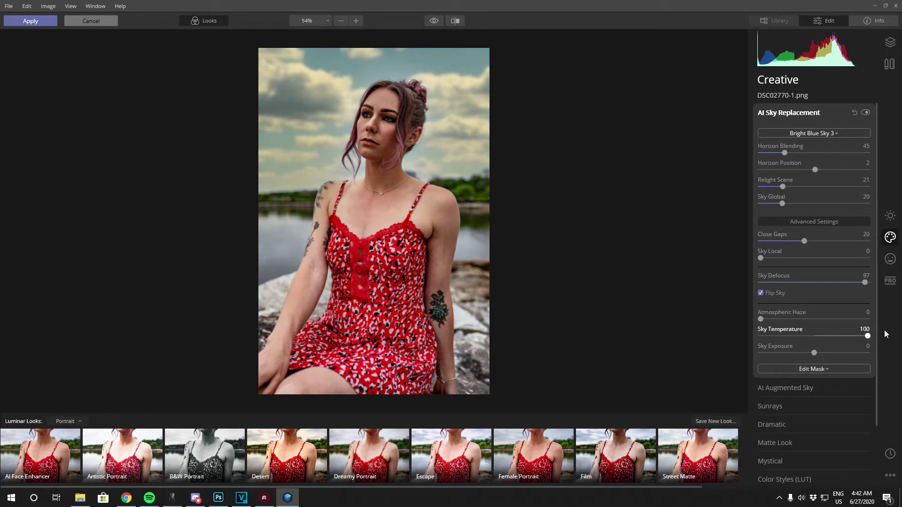
left_click_drag(886, 334, 723, 341)
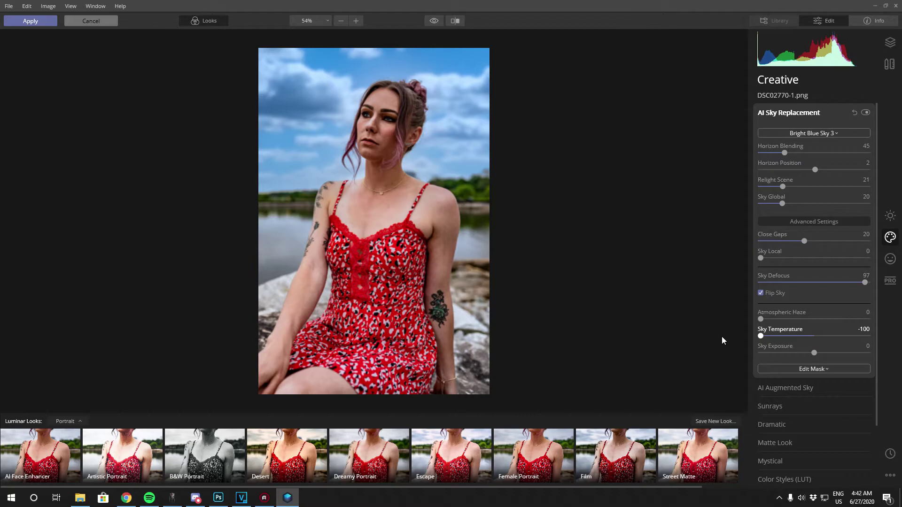
left_click_drag(721, 336, 815, 338)
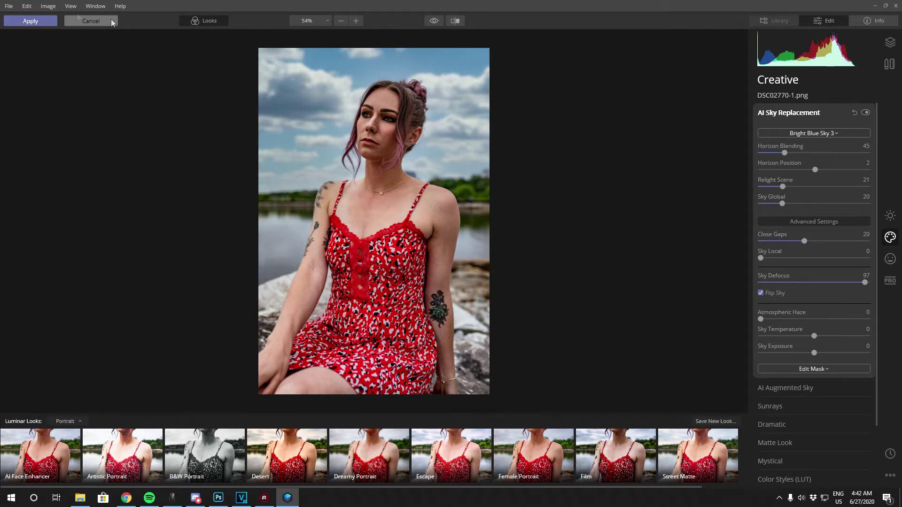
Apply the sky replacement to Layer 1, and hide and show the layer to compare it with the original.
left_click(19, 21)
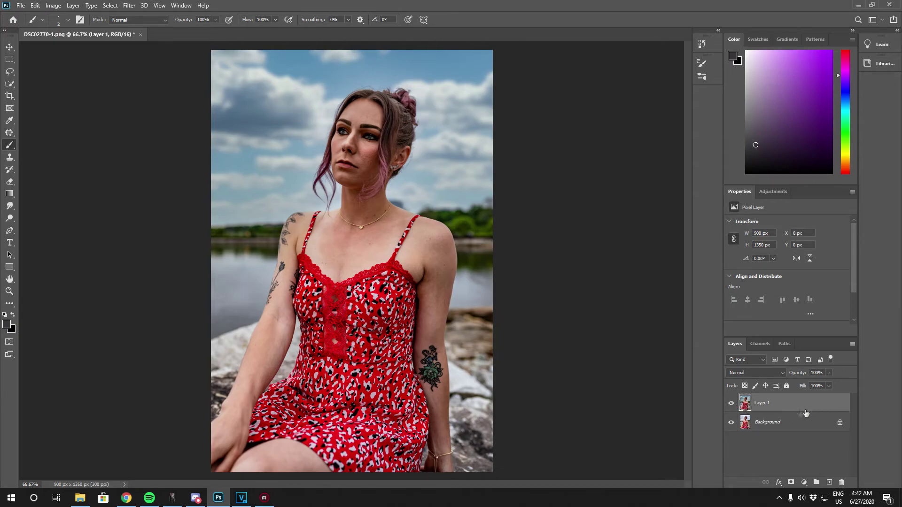
left_click(731, 406)
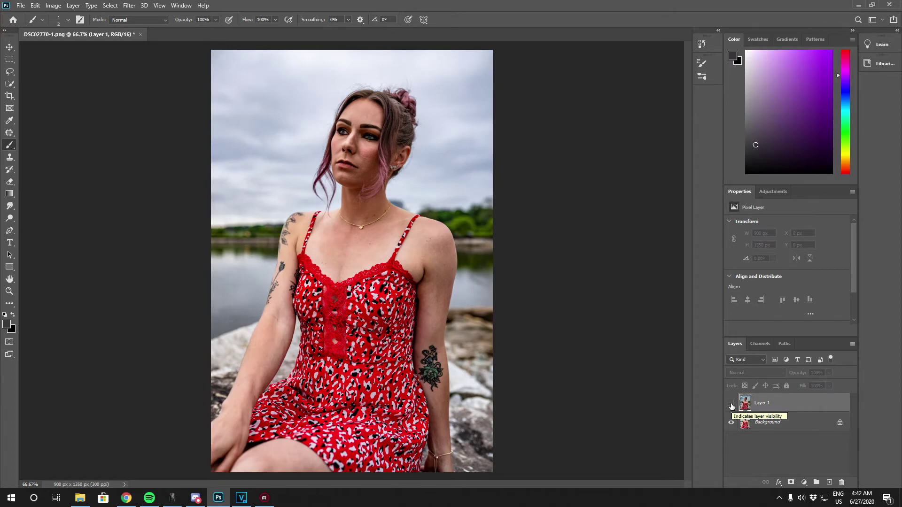
left_click(731, 406)
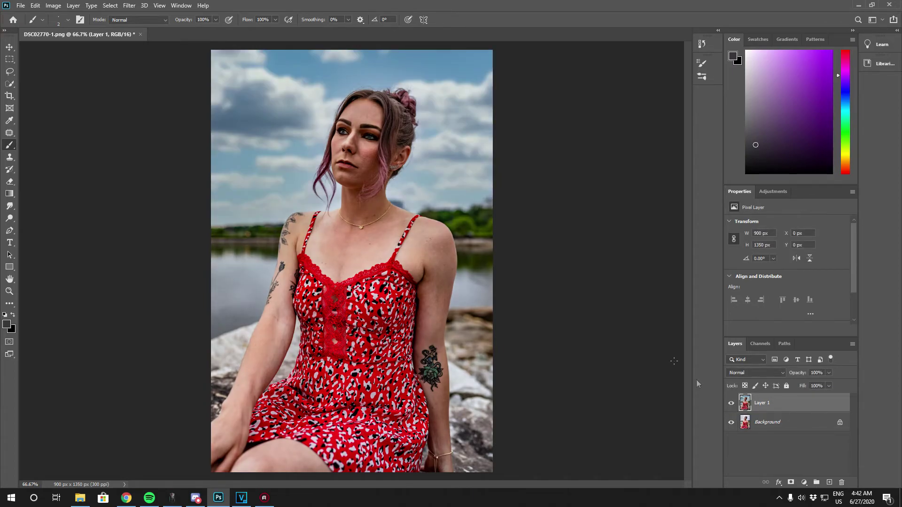